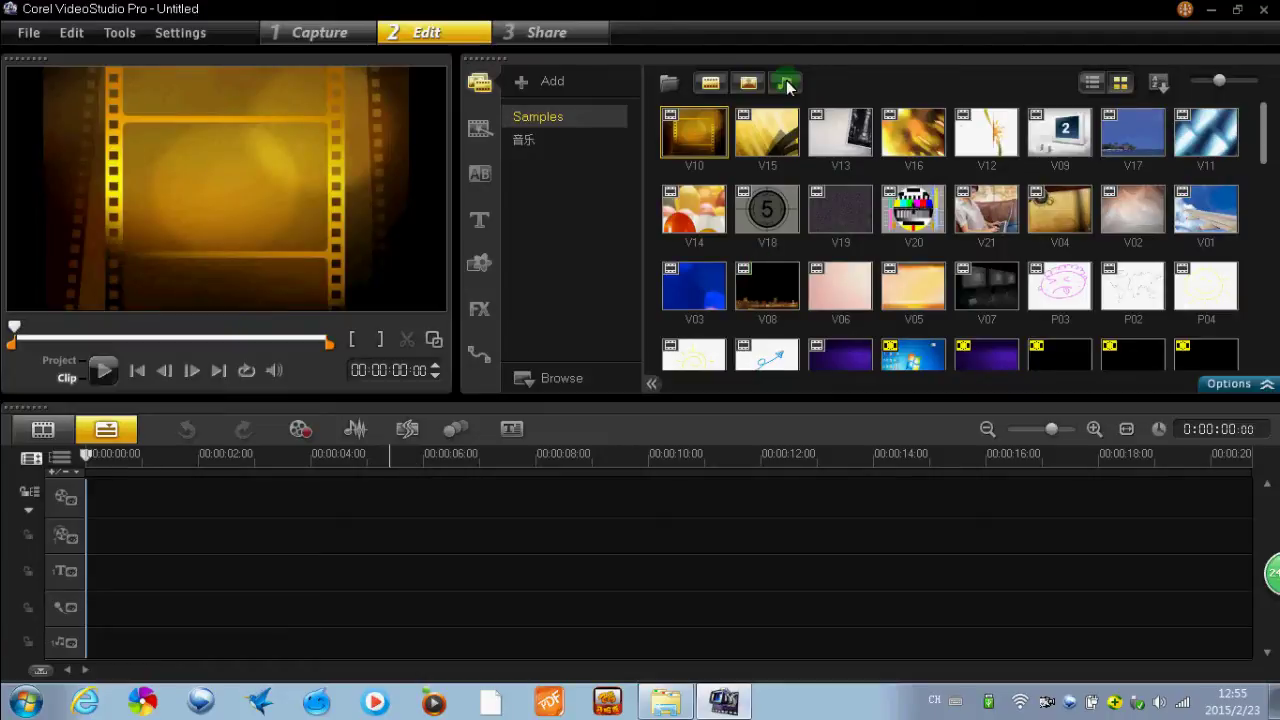
Hide the video clips in the media library and place the I17 photo at the start of the video track
click(706, 83)
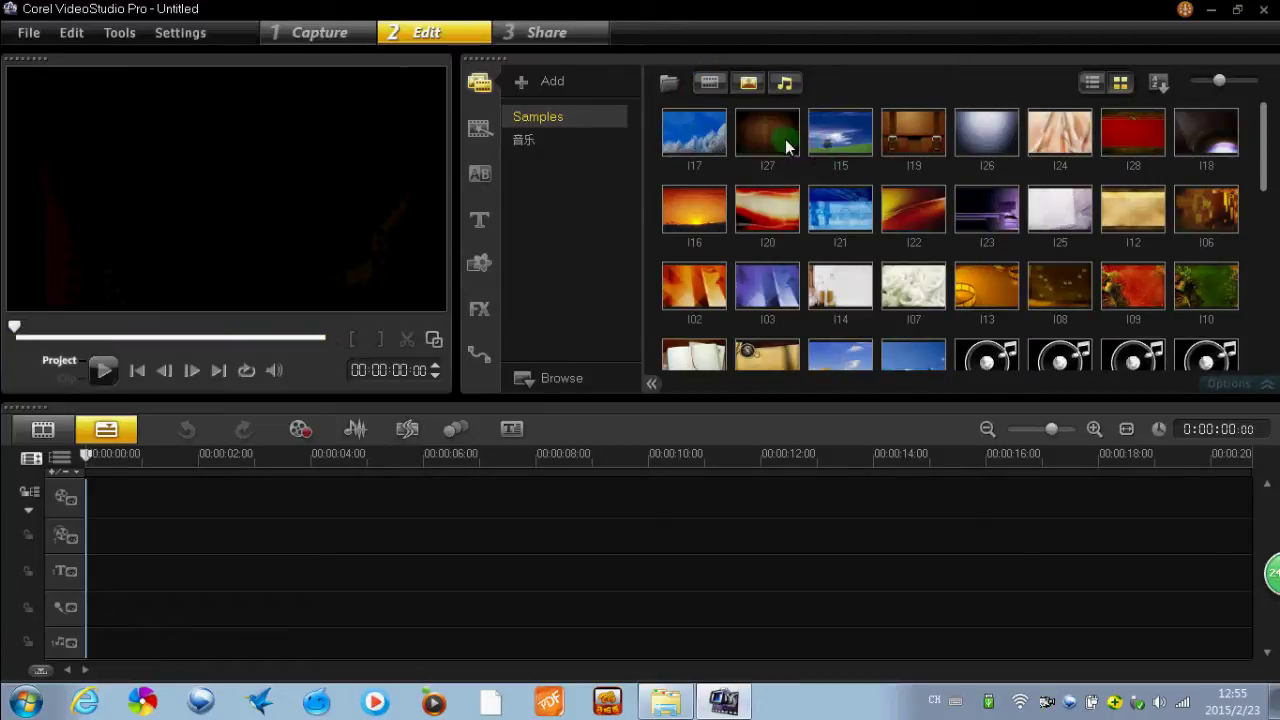
click(702, 135)
drag(700, 140, 479, 493)
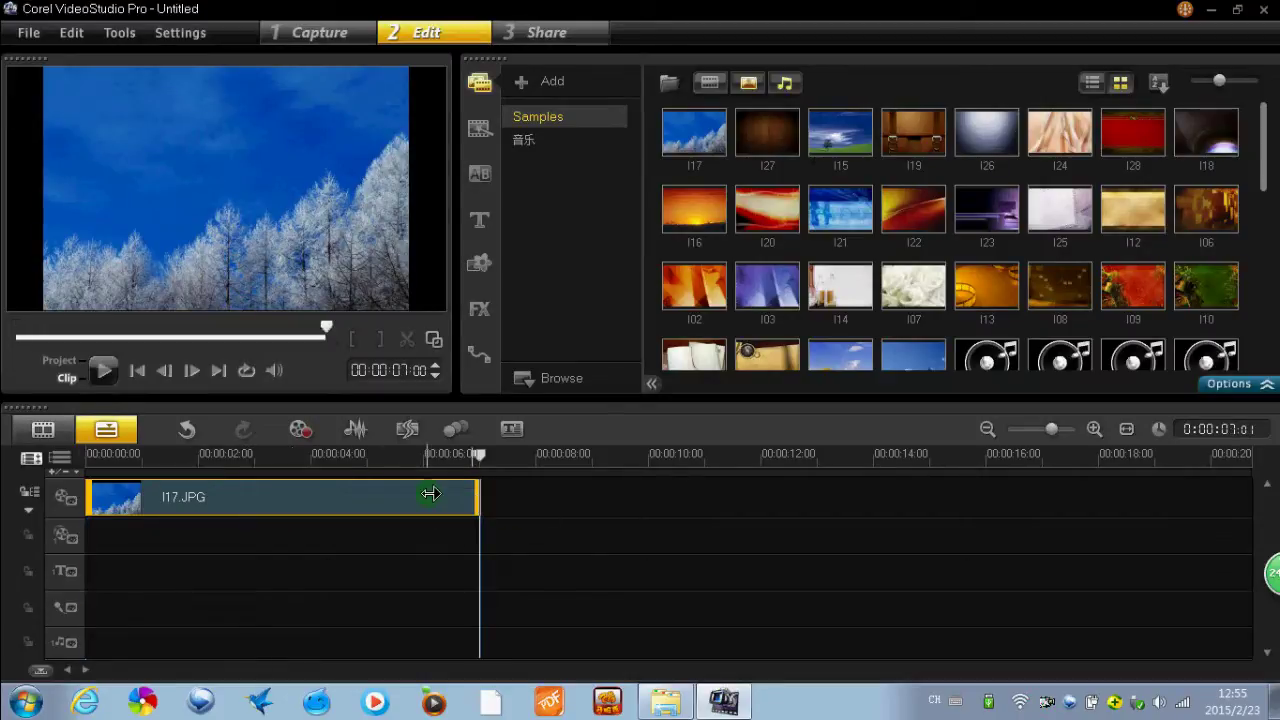
Start Auto Music, install the available CoreFoundations_primer and NewStandards library updates, and close the updater
click(410, 437)
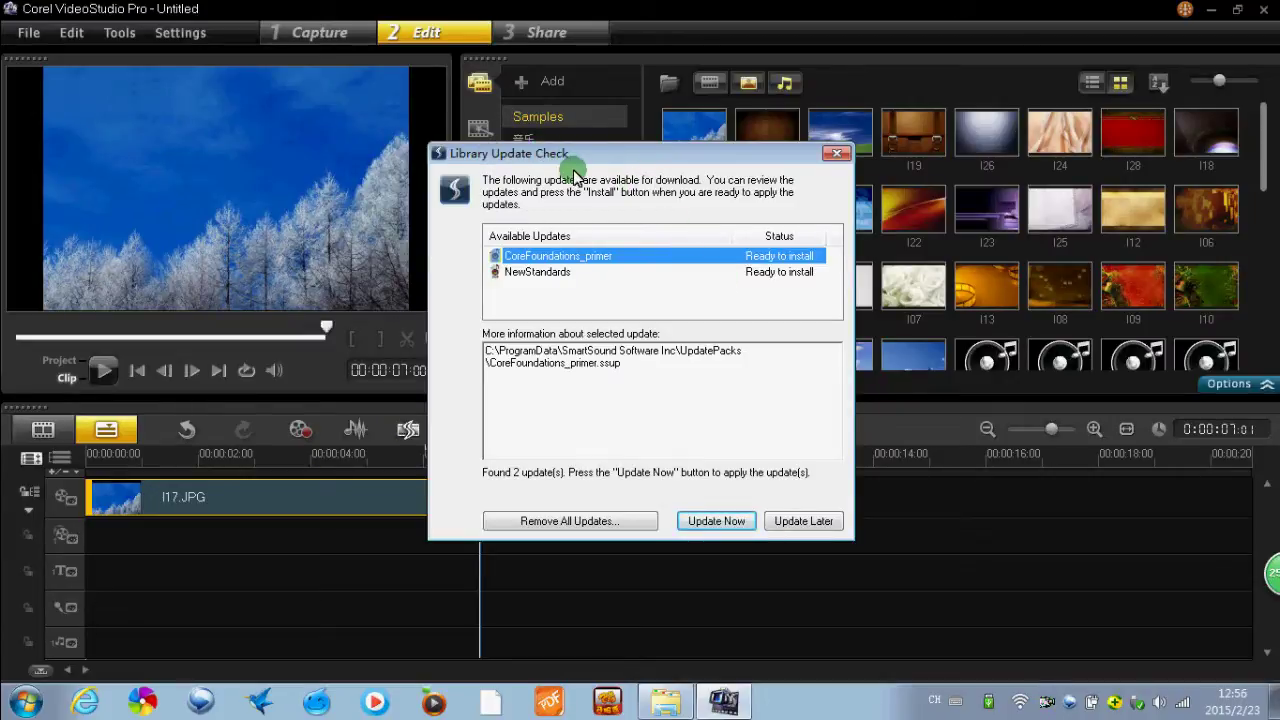
click(558, 273)
click(568, 256)
click(570, 271)
click(574, 258)
click(568, 272)
click(566, 256)
click(730, 522)
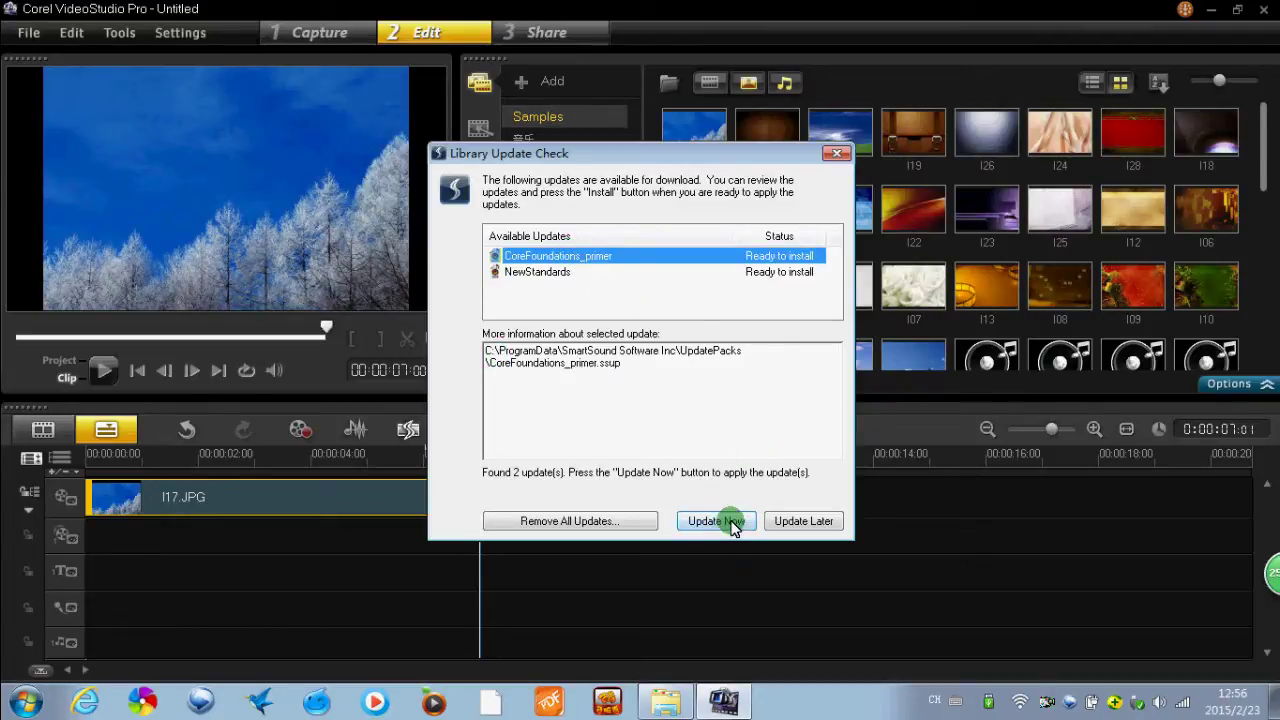
click(728, 521)
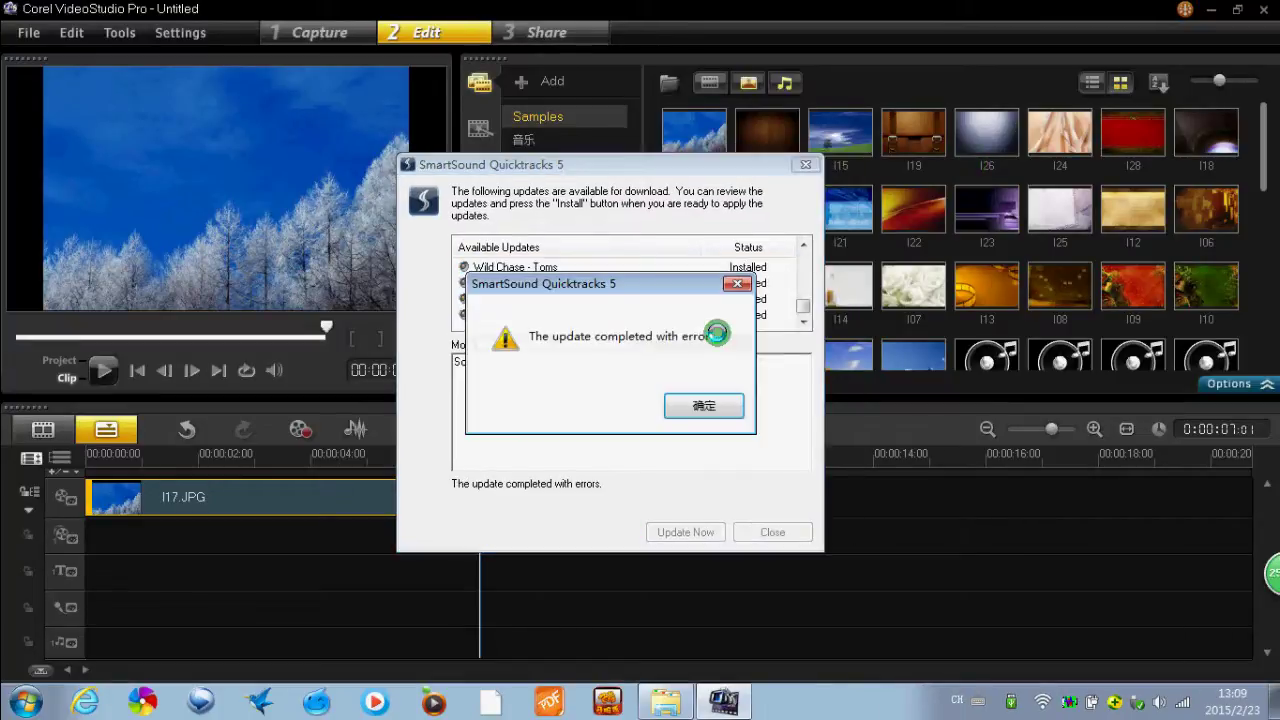
click(706, 406)
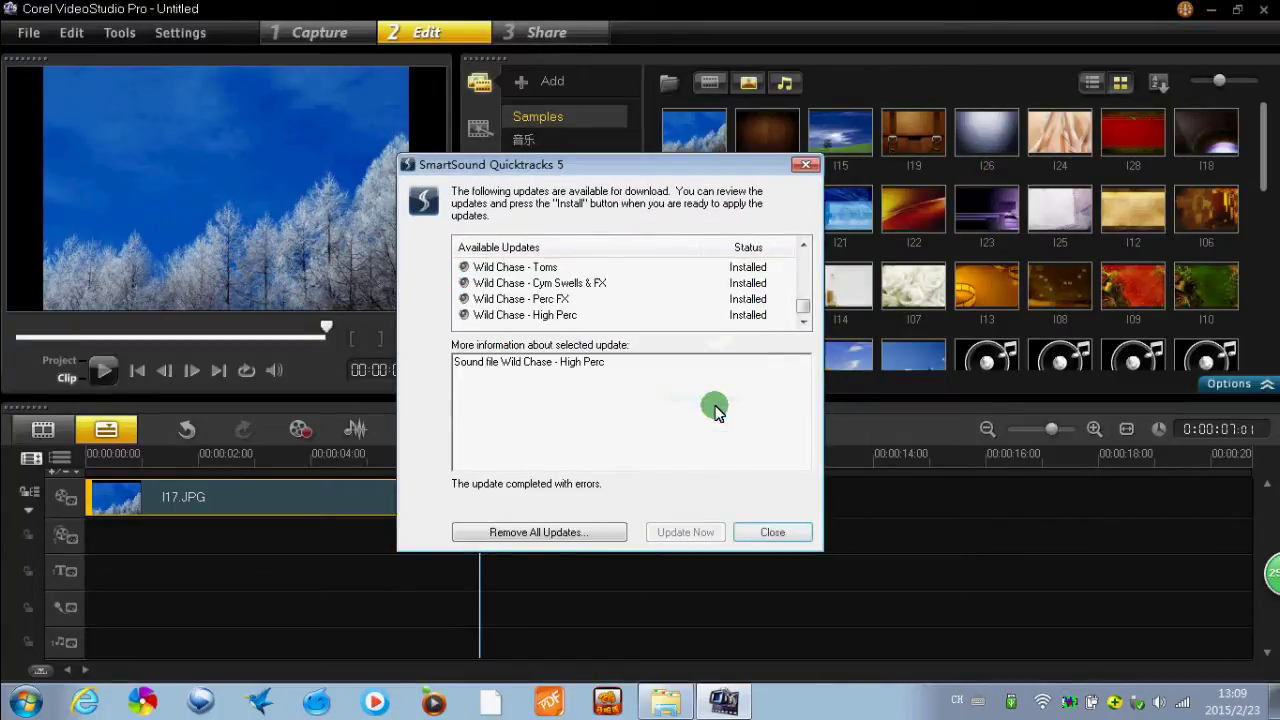
click(775, 533)
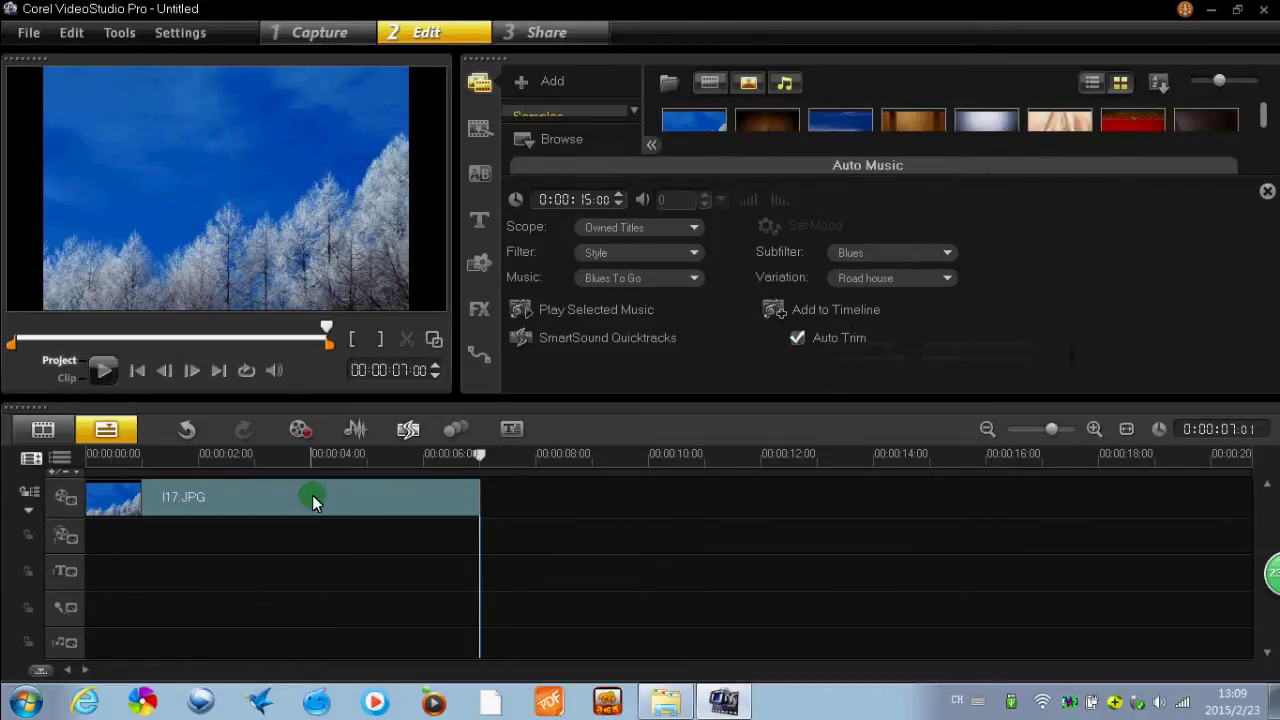
click(838, 312)
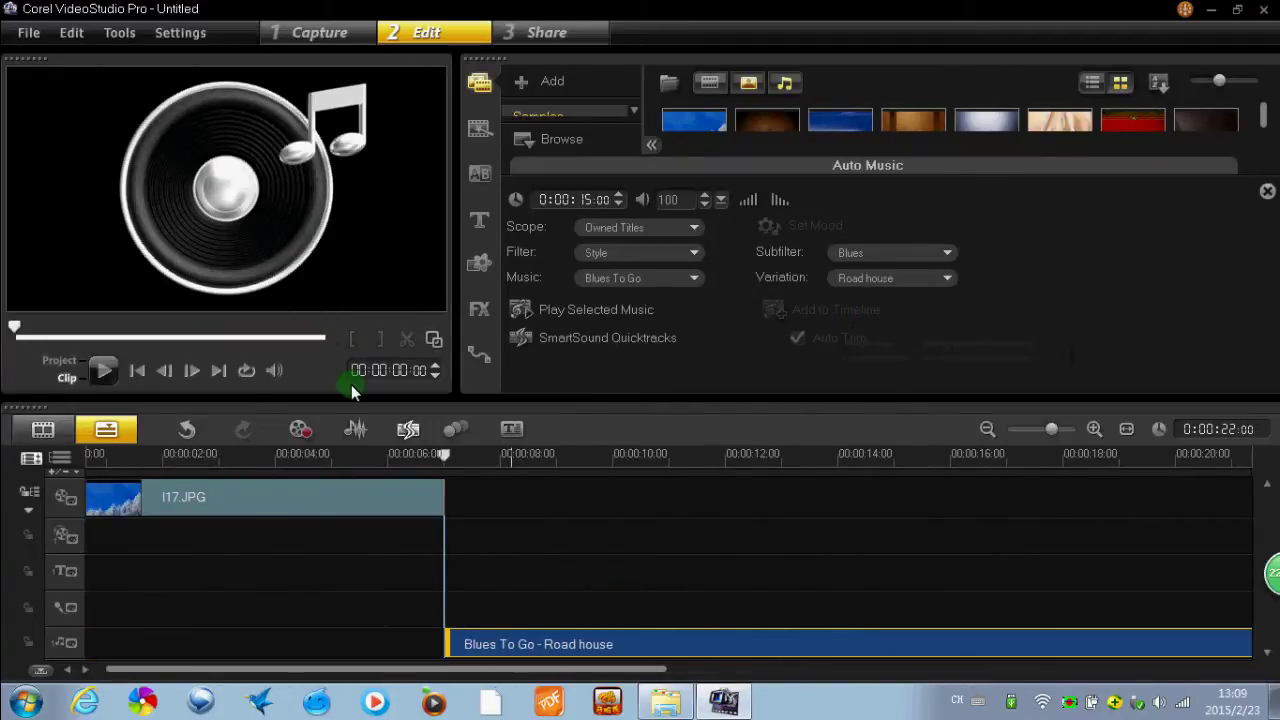
right_click(509, 634)
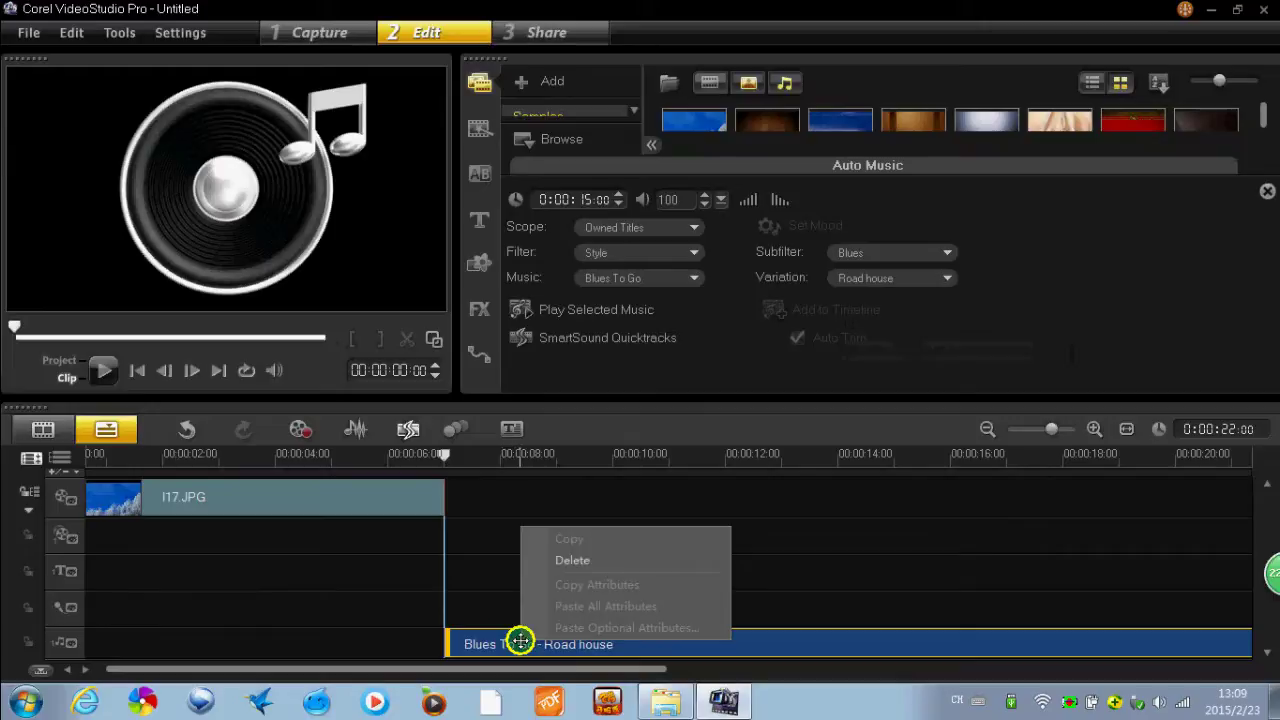
click(580, 558)
Move the playhead to the project start, then add Blues To Go to the music track with Auto Trim and play the project
drag(443, 455, 109, 457)
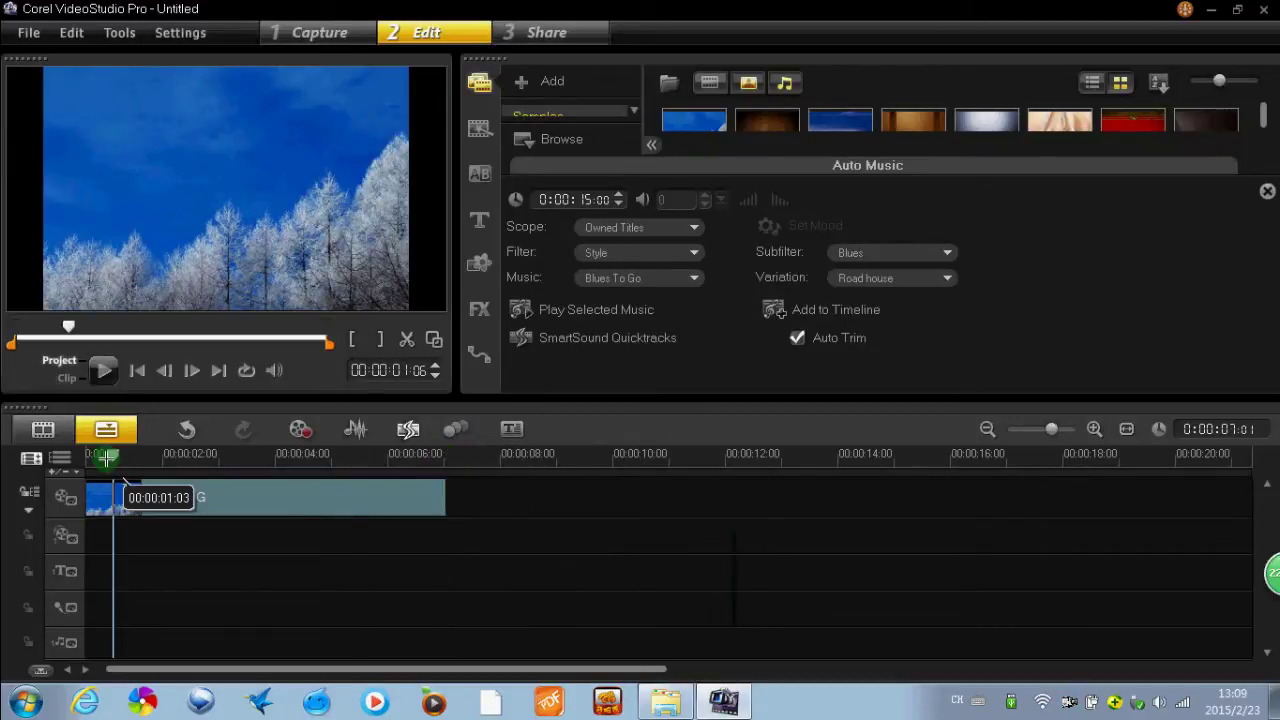
click(851, 310)
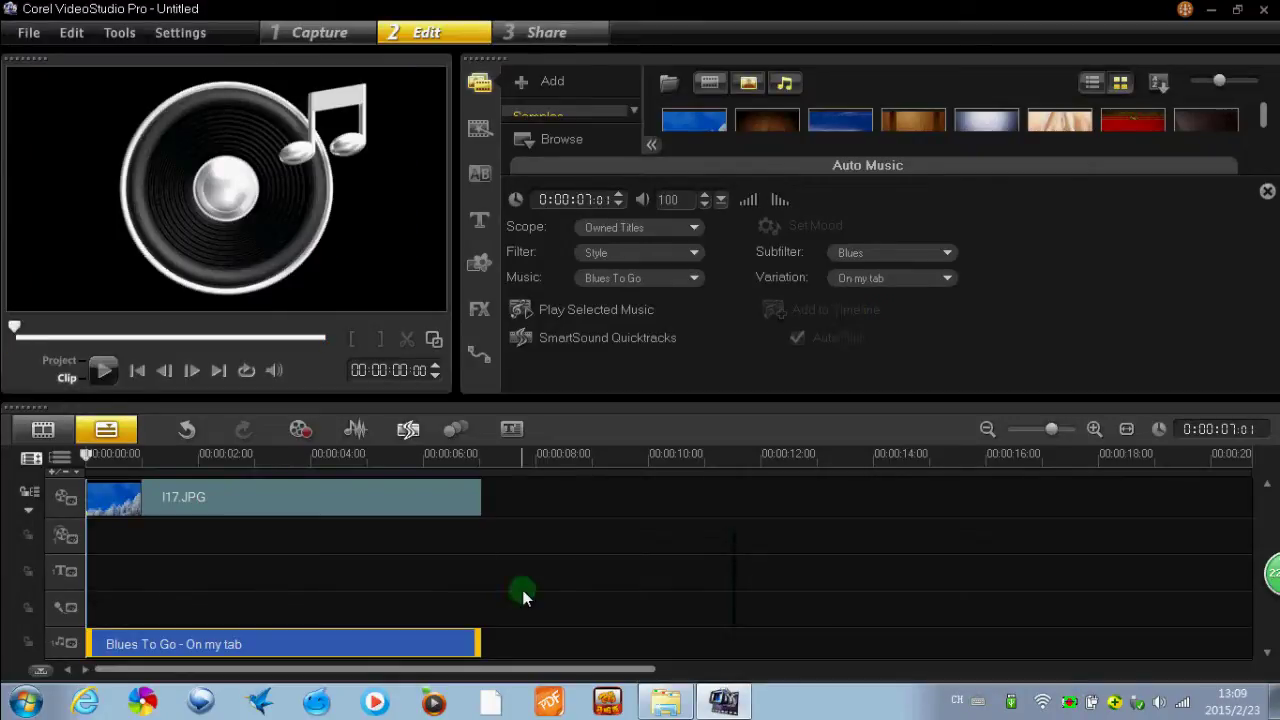
click(103, 371)
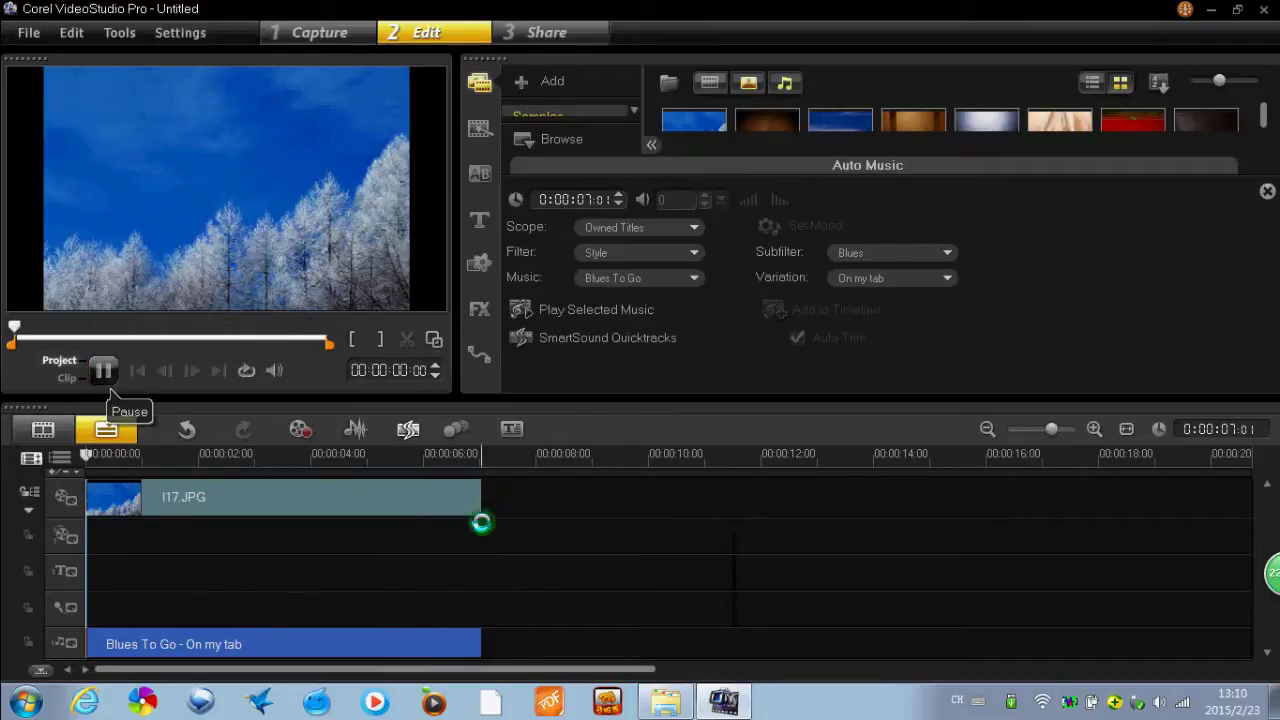
Delete the Blues To Go clip from the music track
click(432, 637)
right_click(435, 645)
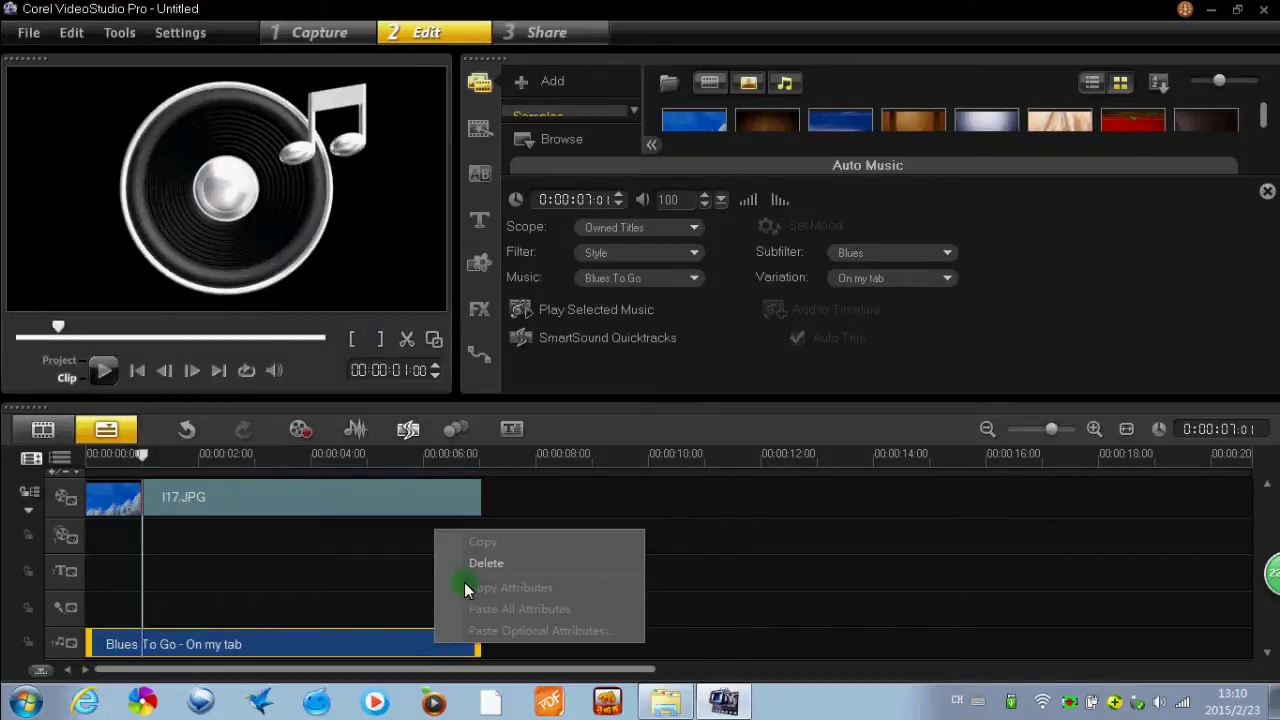
click(486, 563)
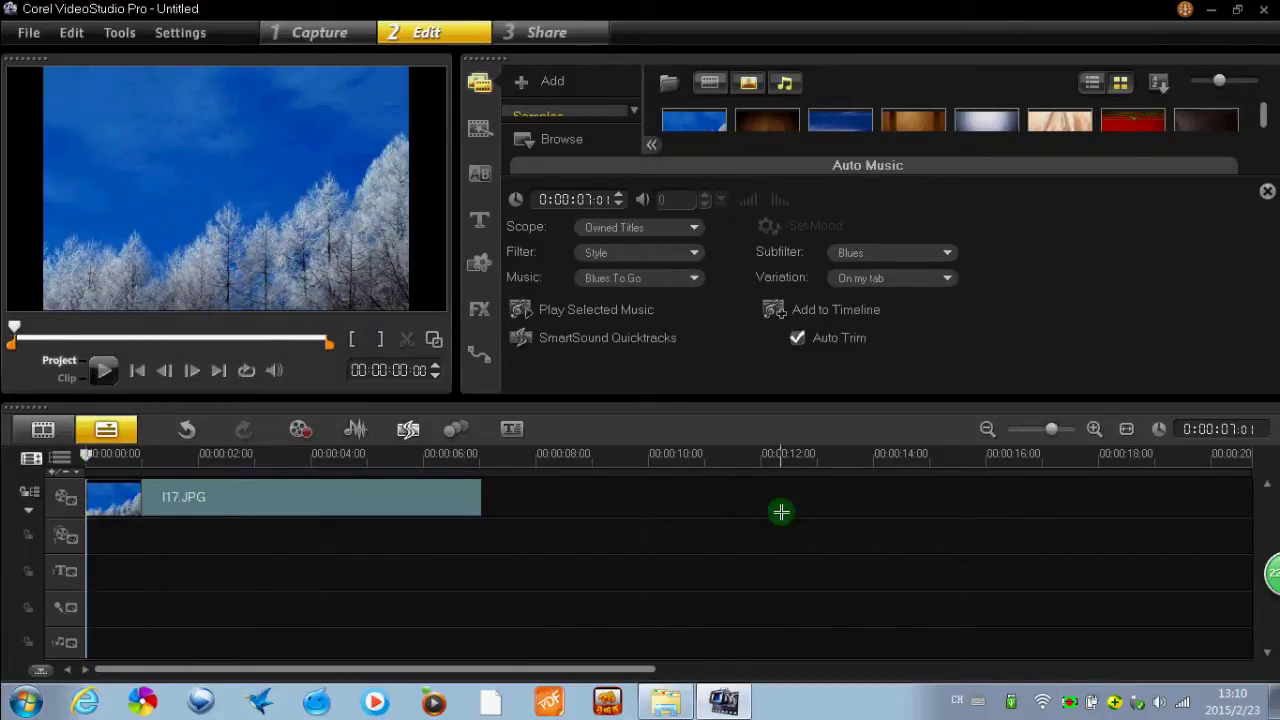
Set the Auto Music filter to Instrument with the Brass Section subfilter and preview the Hot and Spicy track
click(692, 254)
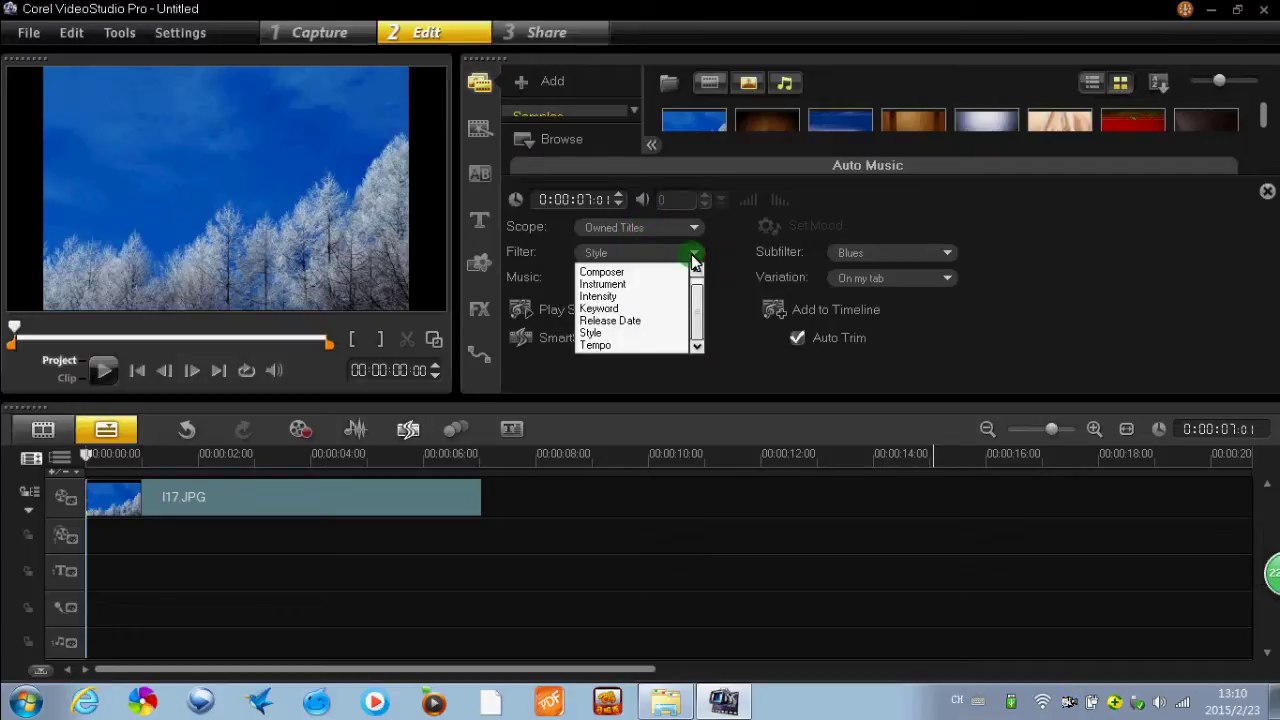
click(642, 285)
click(894, 251)
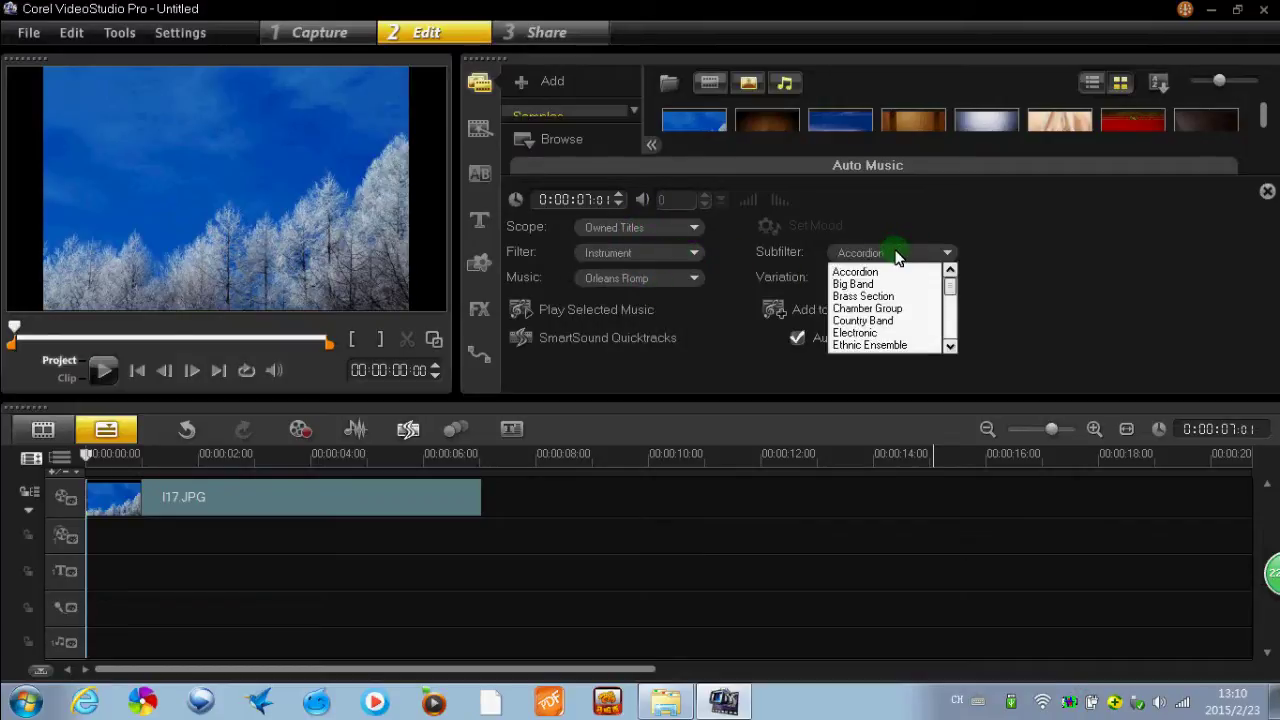
click(866, 296)
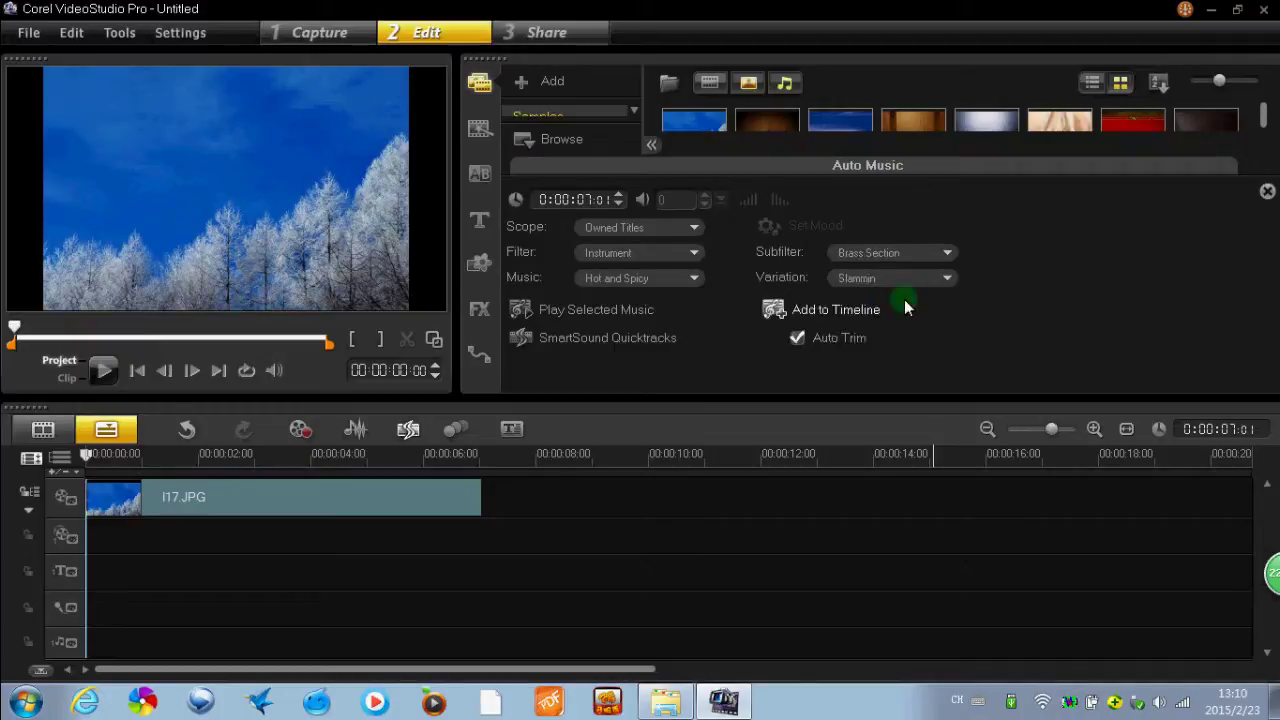
click(621, 311)
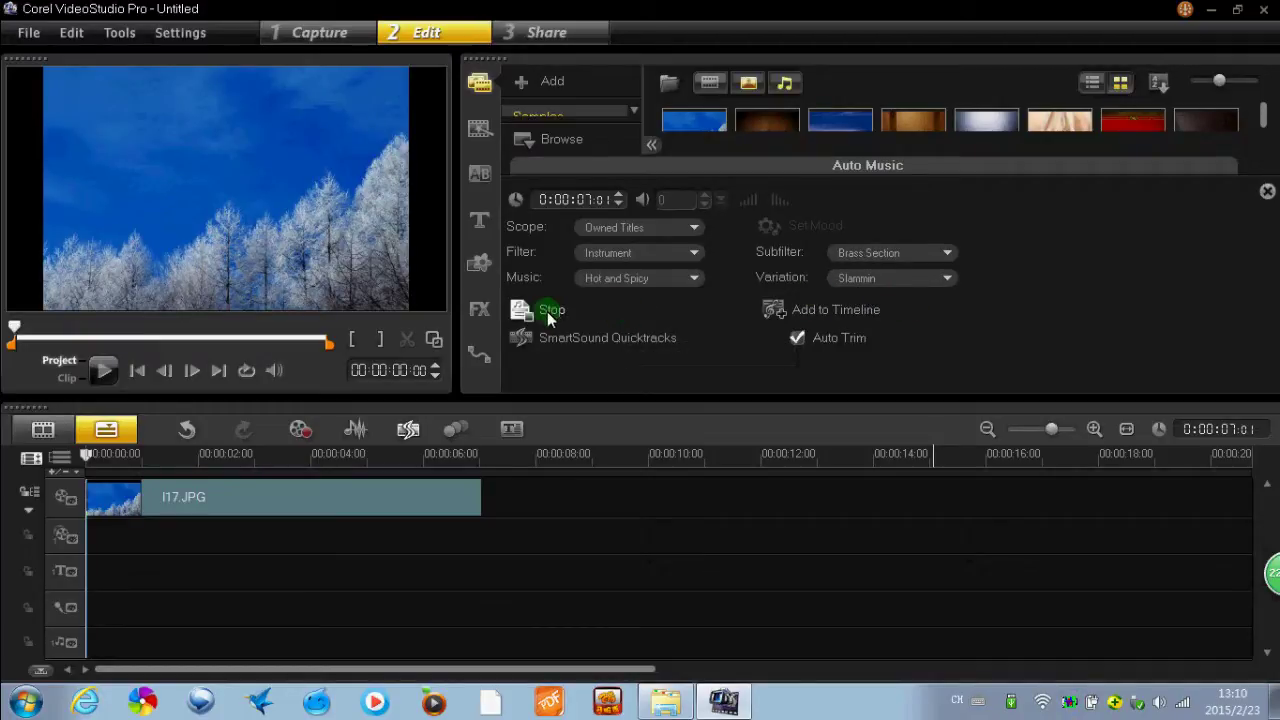
Set the variation of Hot and Spicy to Fiesta and preview it
click(914, 282)
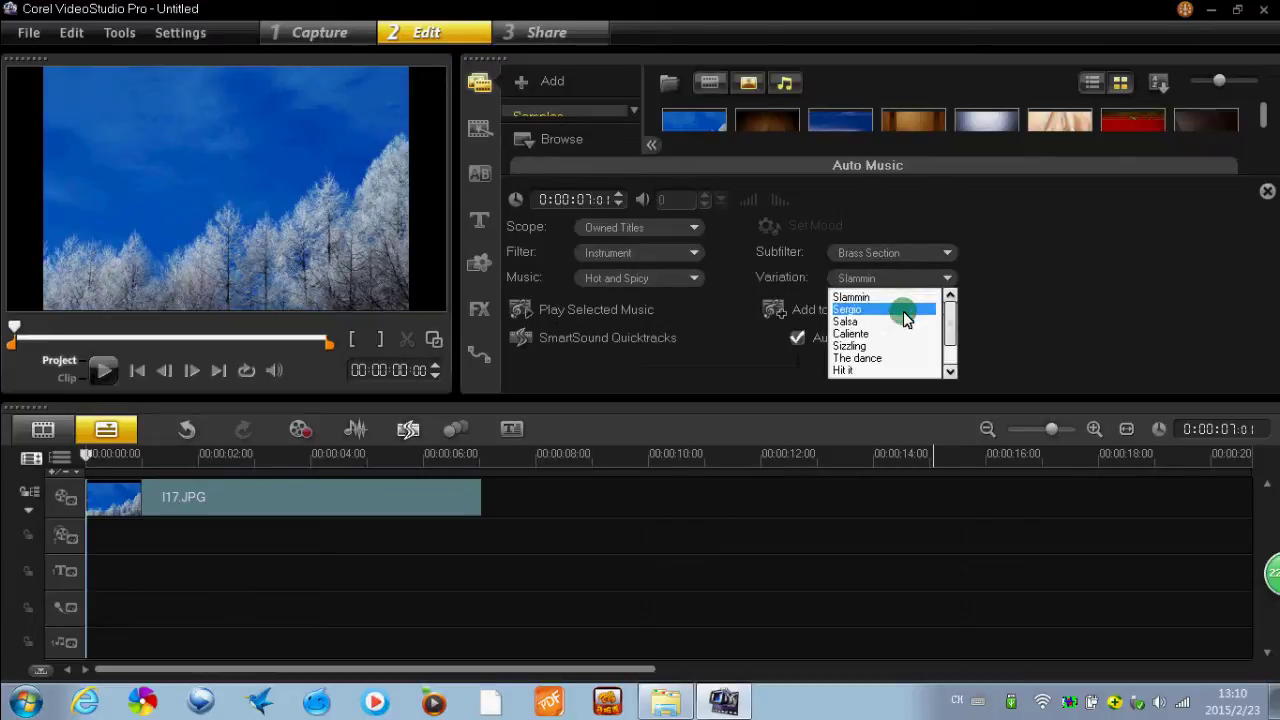
click(902, 353)
click(909, 283)
click(913, 356)
click(600, 309)
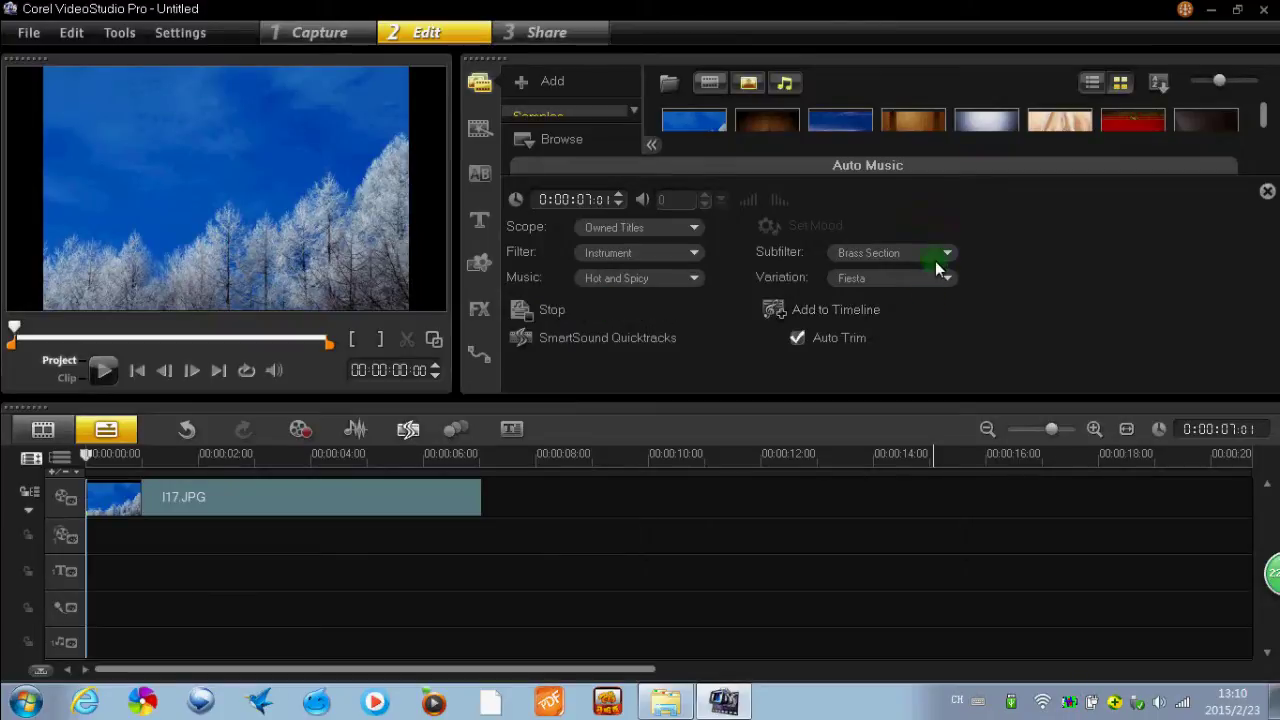
click(928, 287)
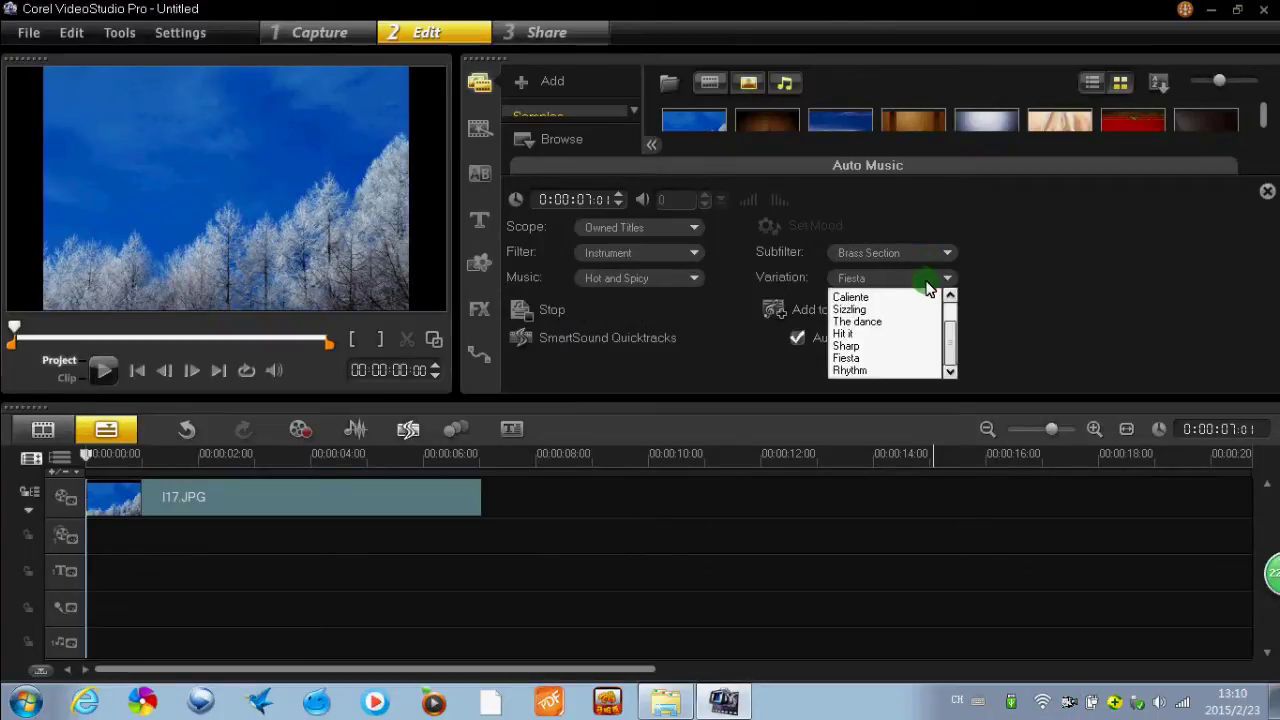
click(894, 354)
Choose Motor City Jam as the auto music and preview it briefly
click(672, 279)
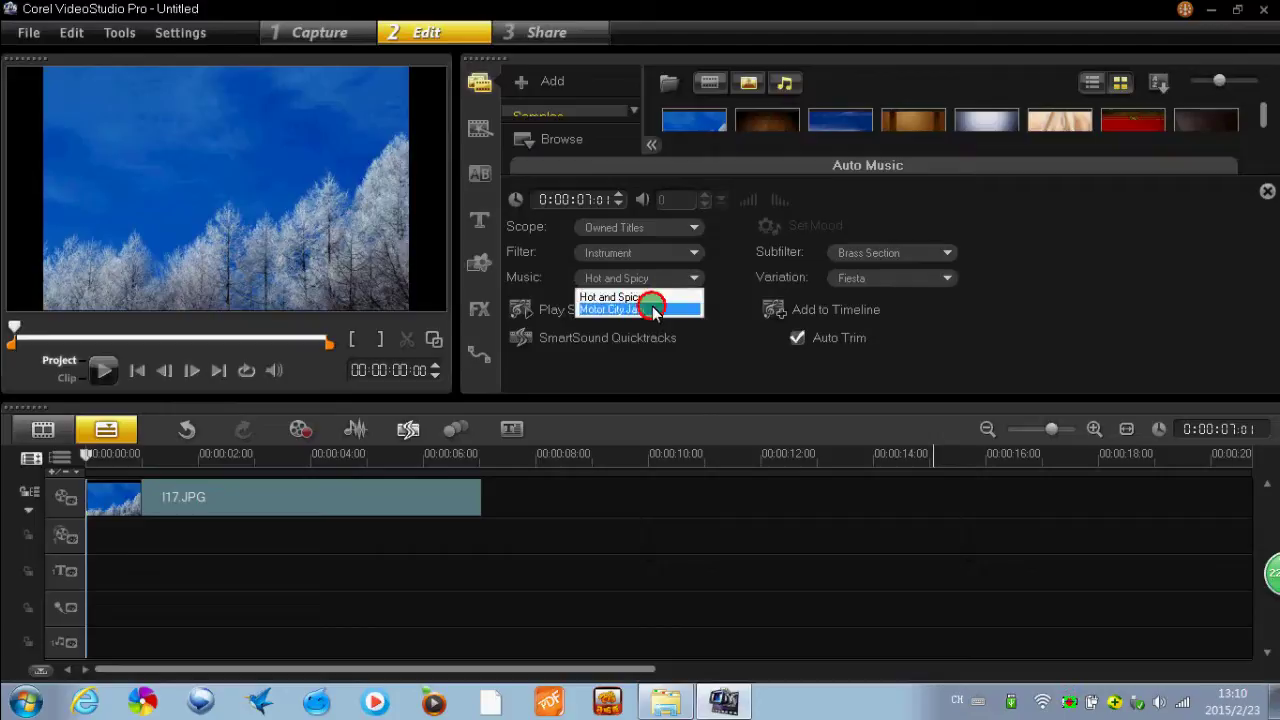
click(635, 305)
click(608, 315)
click(553, 314)
click(660, 230)
click(664, 246)
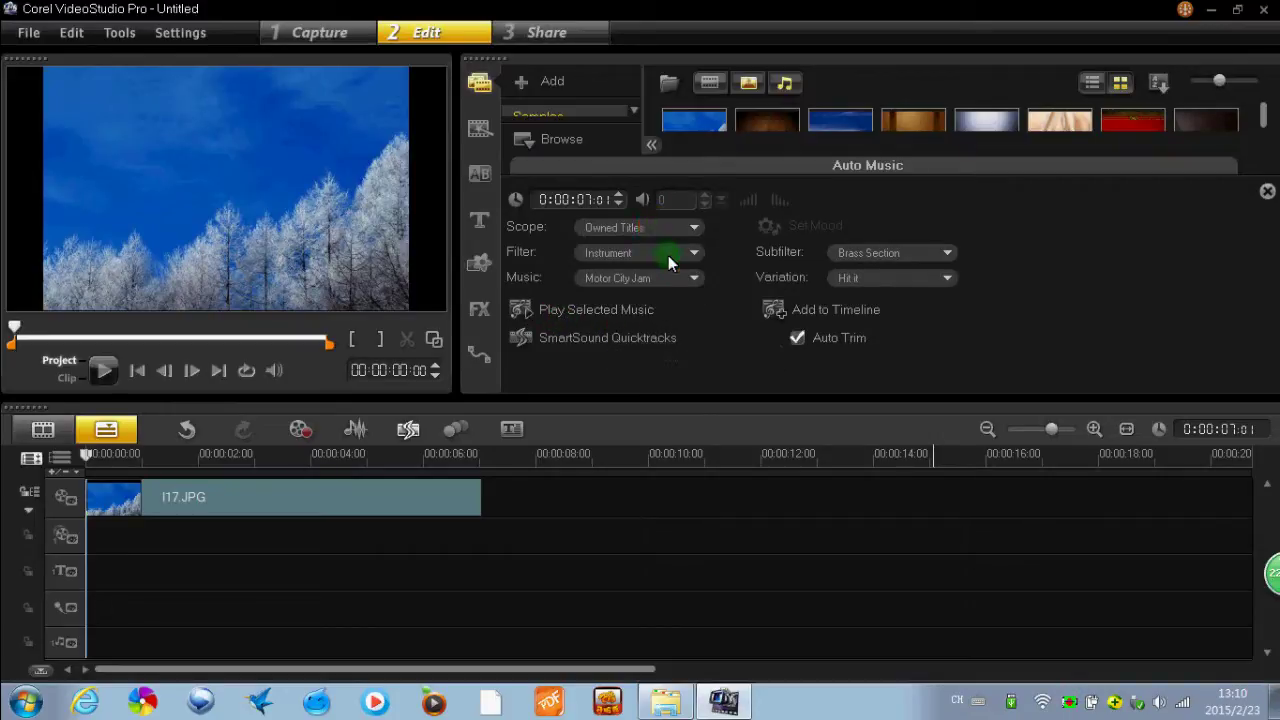
click(668, 255)
click(643, 288)
Preview Motor City Jam and add it to the music track under the photo, moving the playhead to 00:00:06:09
click(600, 315)
click(547, 310)
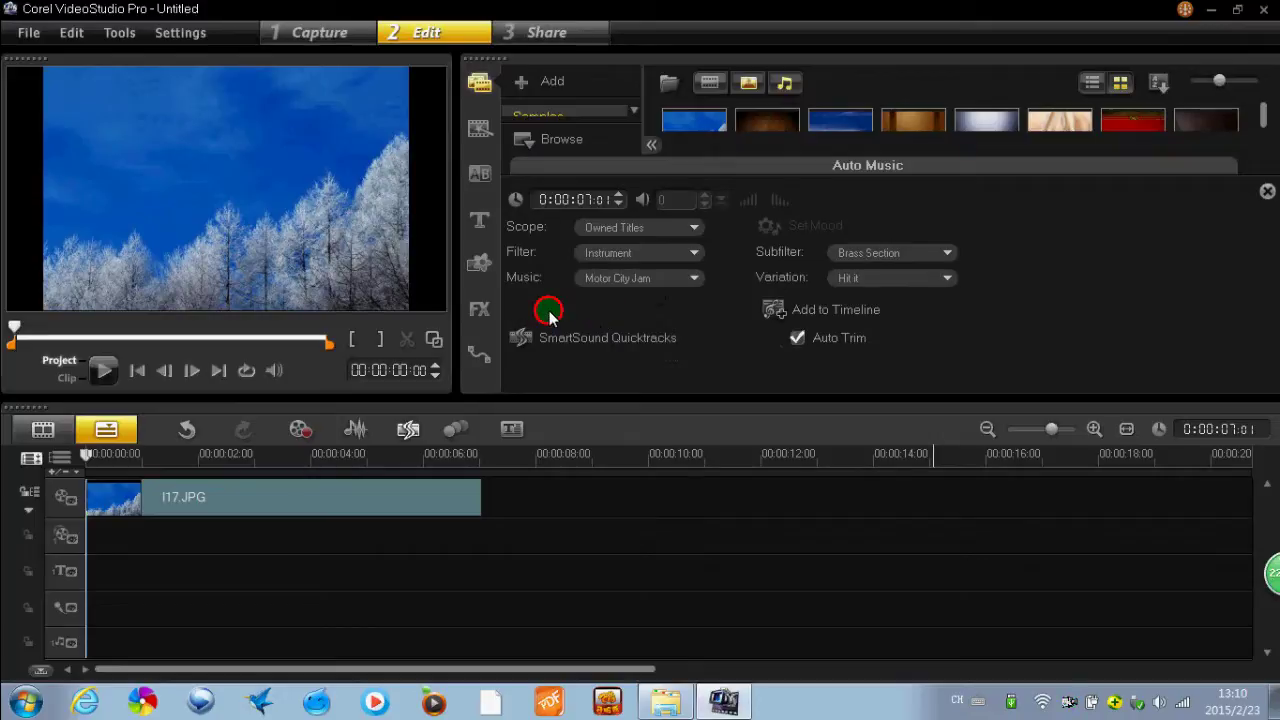
click(833, 316)
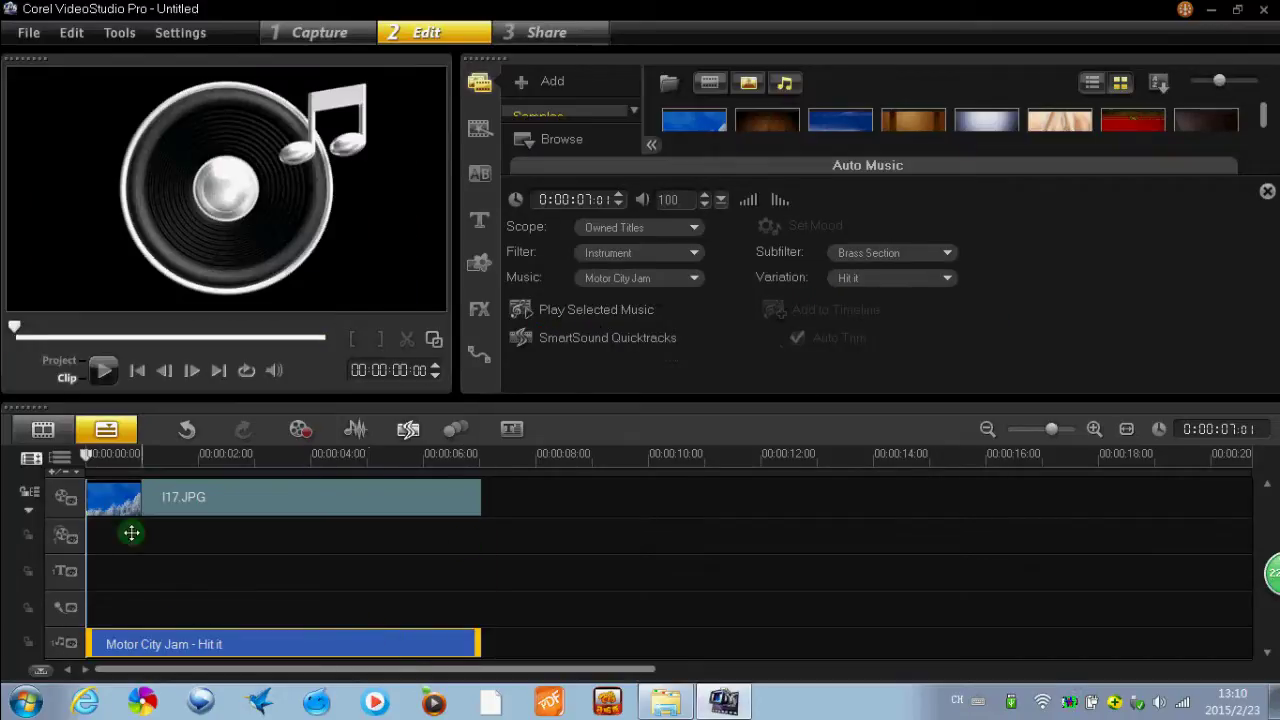
drag(88, 457, 443, 600)
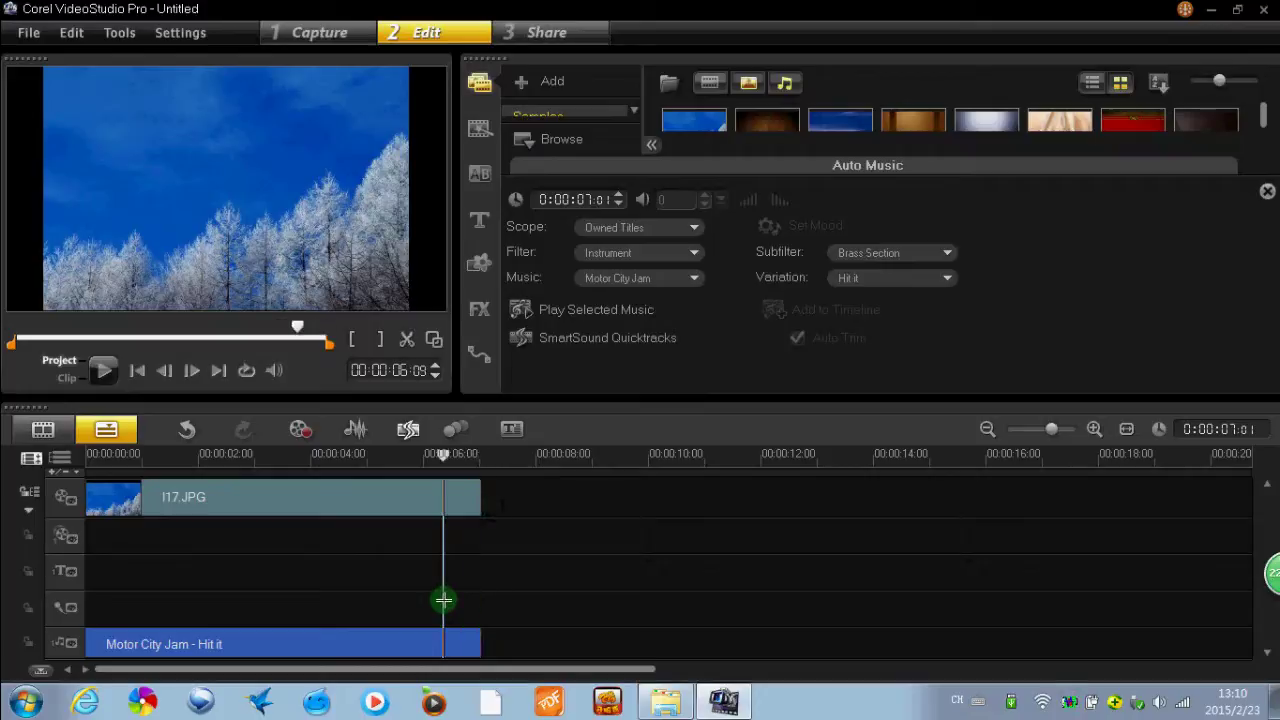